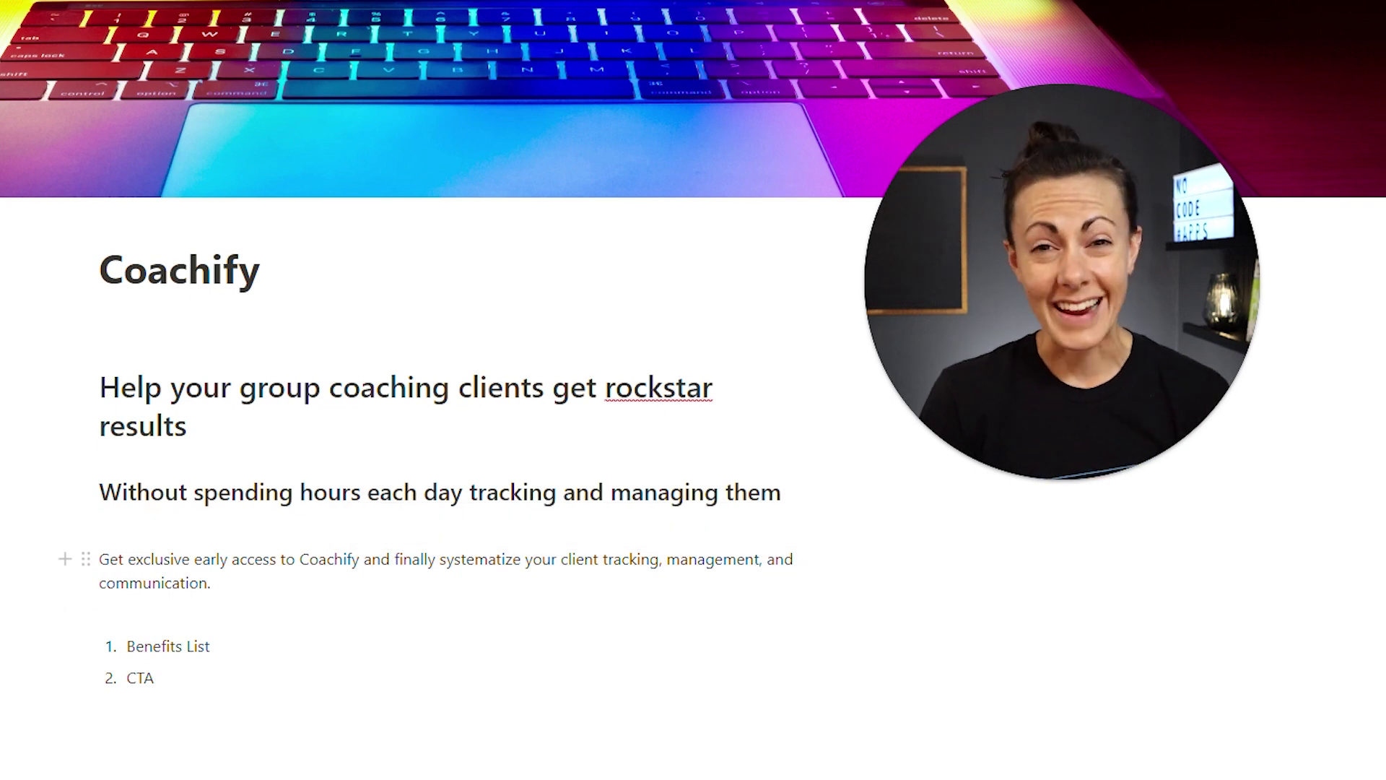
left_click(202, 559)
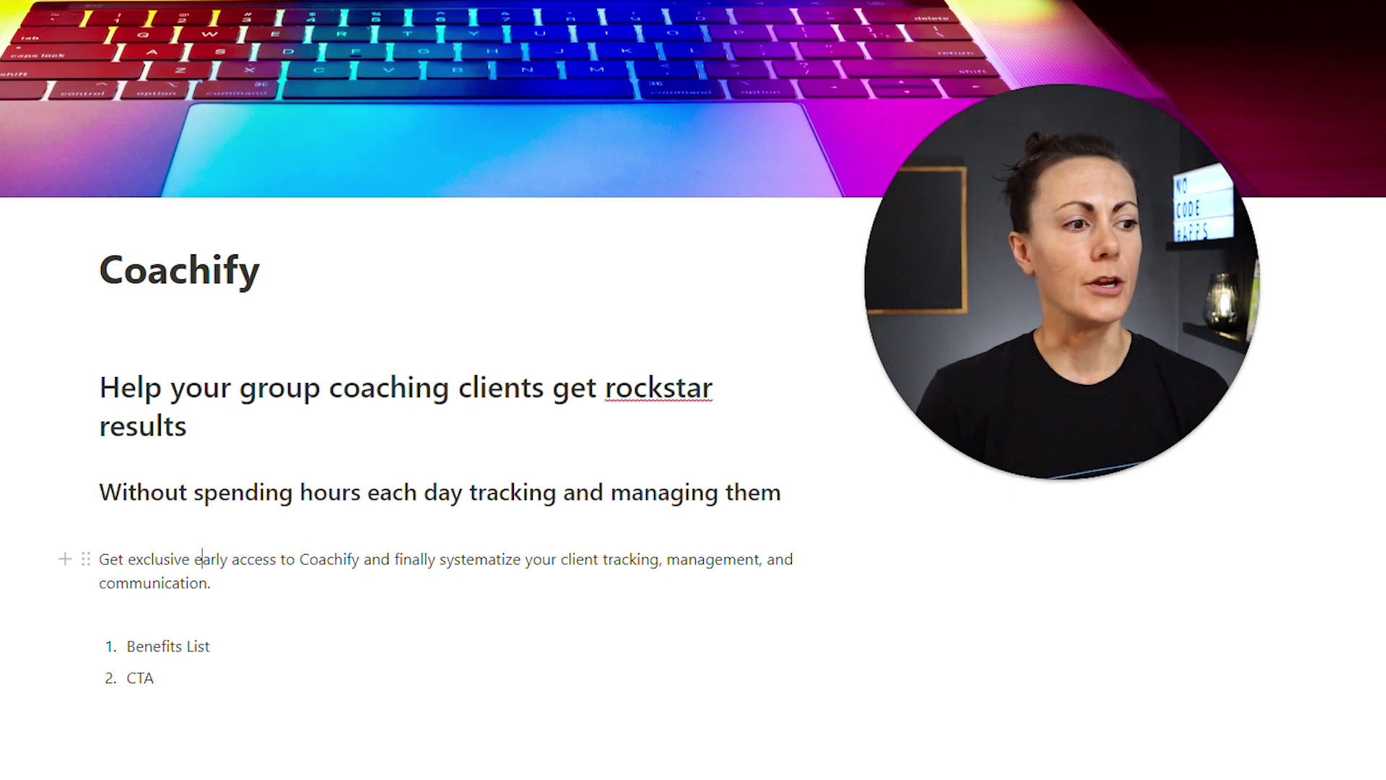
left_click_drag(99, 559, 276, 558)
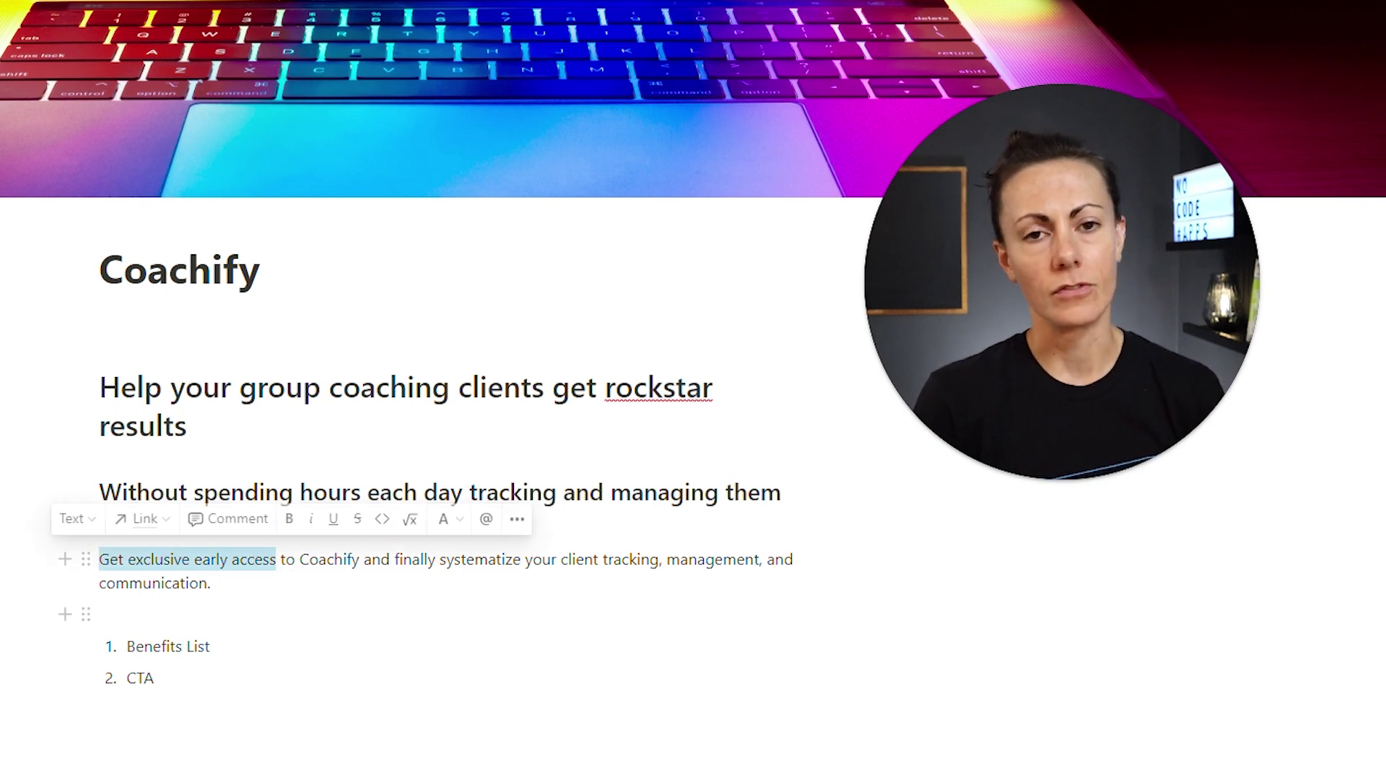
left_click(177, 613)
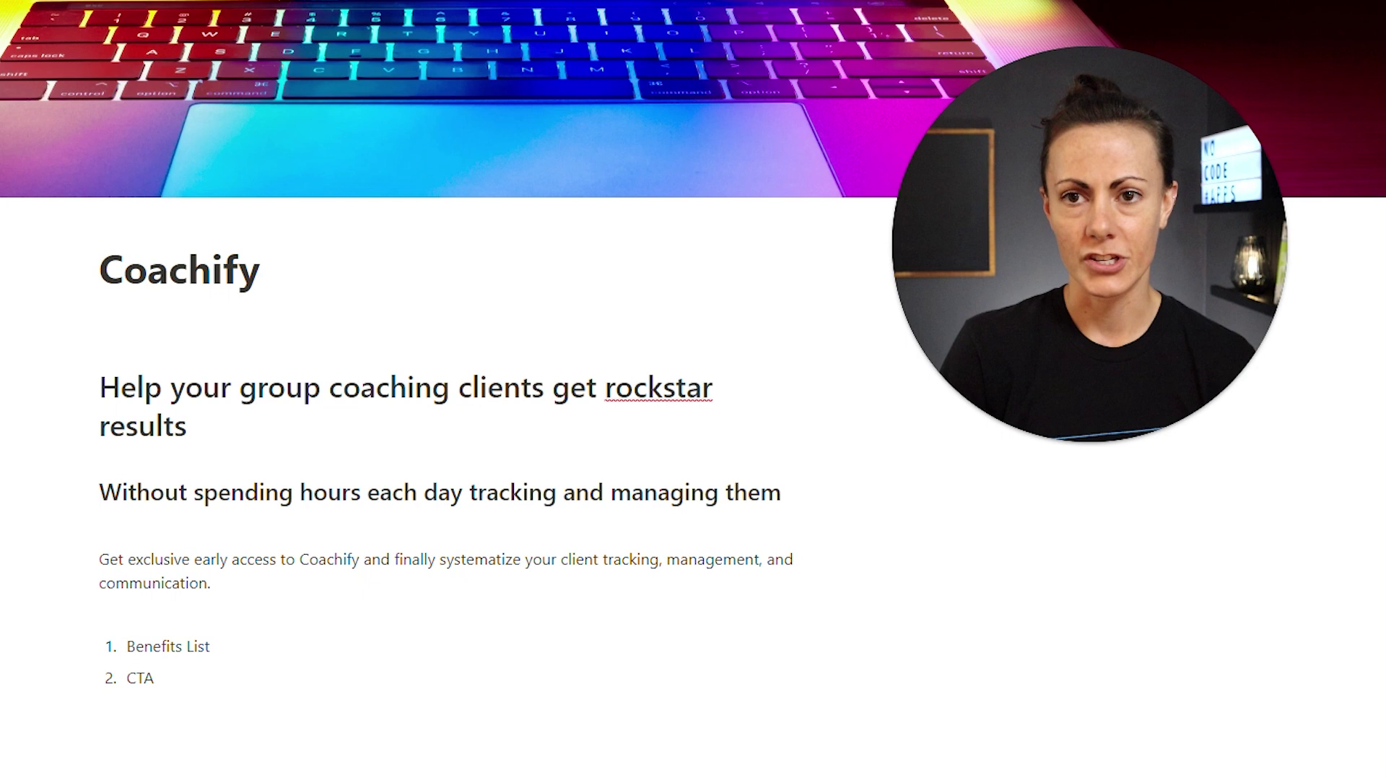
Replace the Benefits List placeholder with the copied paragraph starting "Manual program management means too many details fall through the cracks.".
triple_click(209, 646)
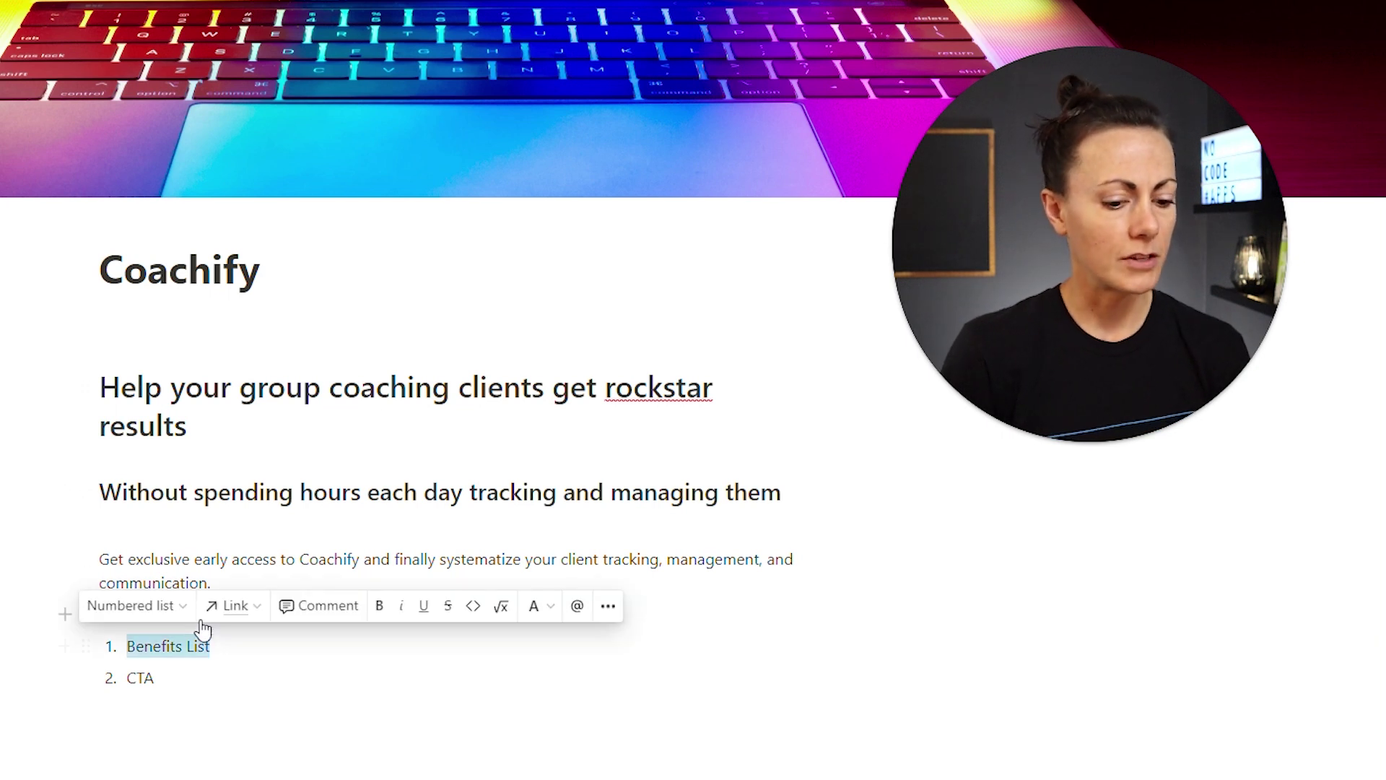
key("BackSpace")
key("BackSpace")
key("Return")
key("Up")
type("Manual program management means too many details fall through the cracks. Get your client tracking out of your head and off your spreadsheets so everyone in your program can get the results they’re after.")
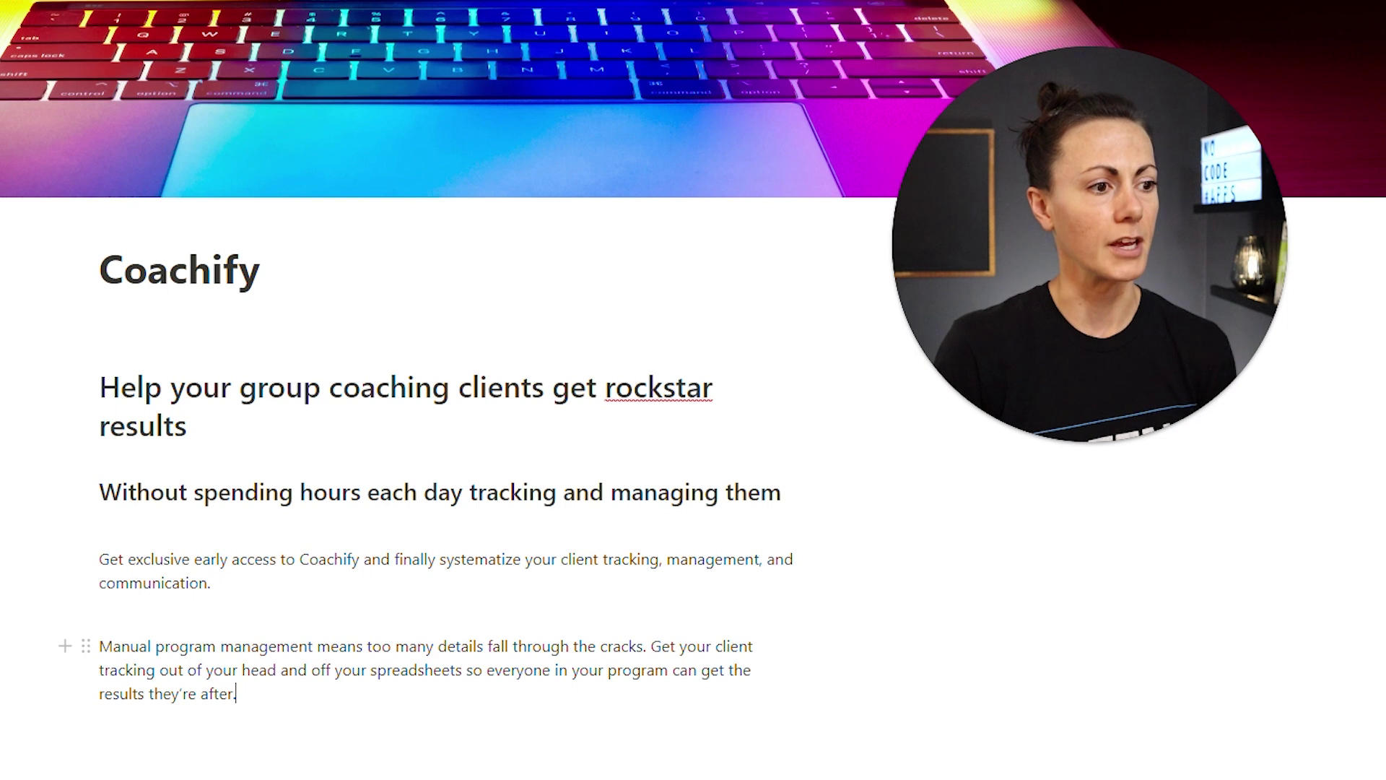
Review the manual program management paragraph, examining how it states the problem of missed details and the move away from spreadsheets.
key("shift+Right")
key("shift+Right")
key("shift+Right")
key("shift+Right")
key("shift+Right")
key("shift+Right")
key("shift+Right")
key("shift+Right")
key("shift+Right")
key("shift+Right")
key("shift+Right")
key("shift+Right")
key("shift+Right")
key("shift+Right")
key("shift+Right")
key("shift+Right")
key("shift+Right")
key("shift+Right")
key("shift+Right")
key("shift+Right")
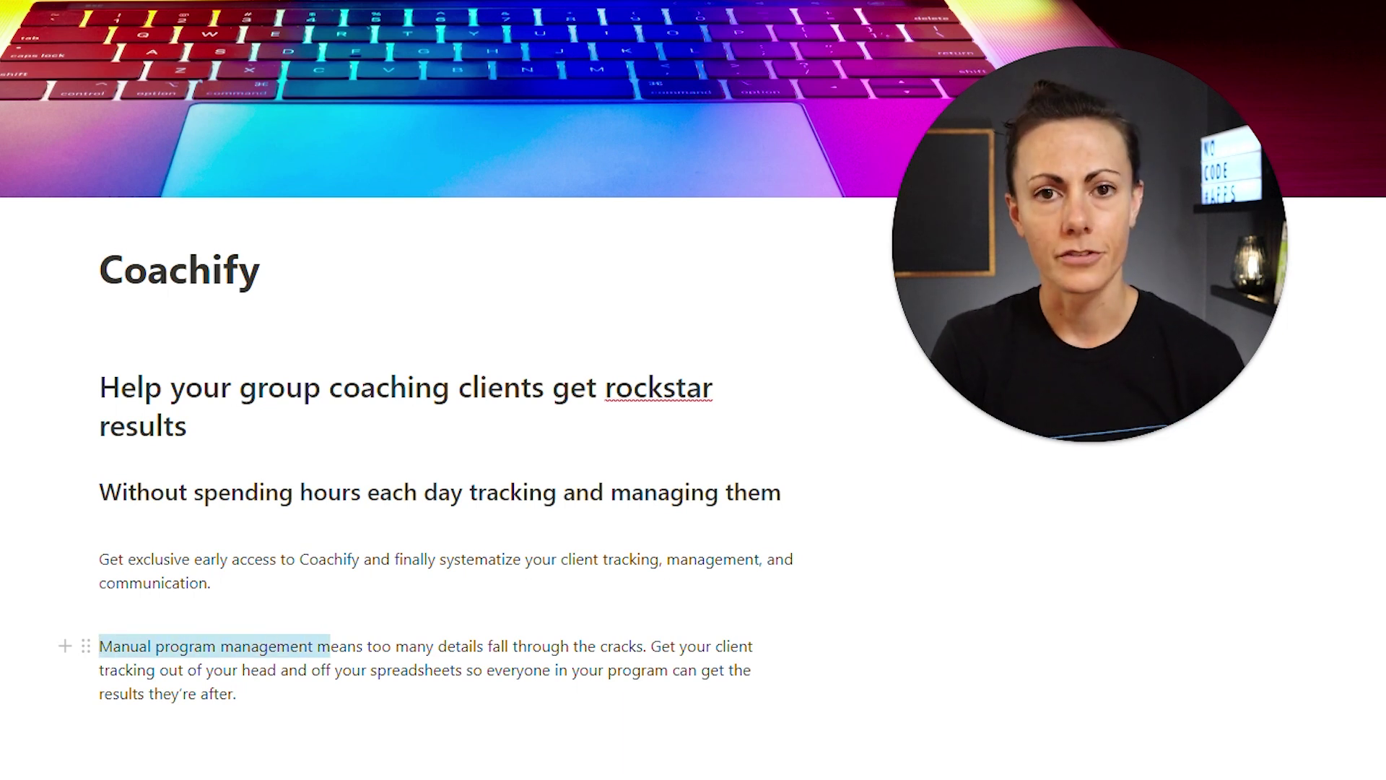
left_click_drag(650, 646, 654, 670)
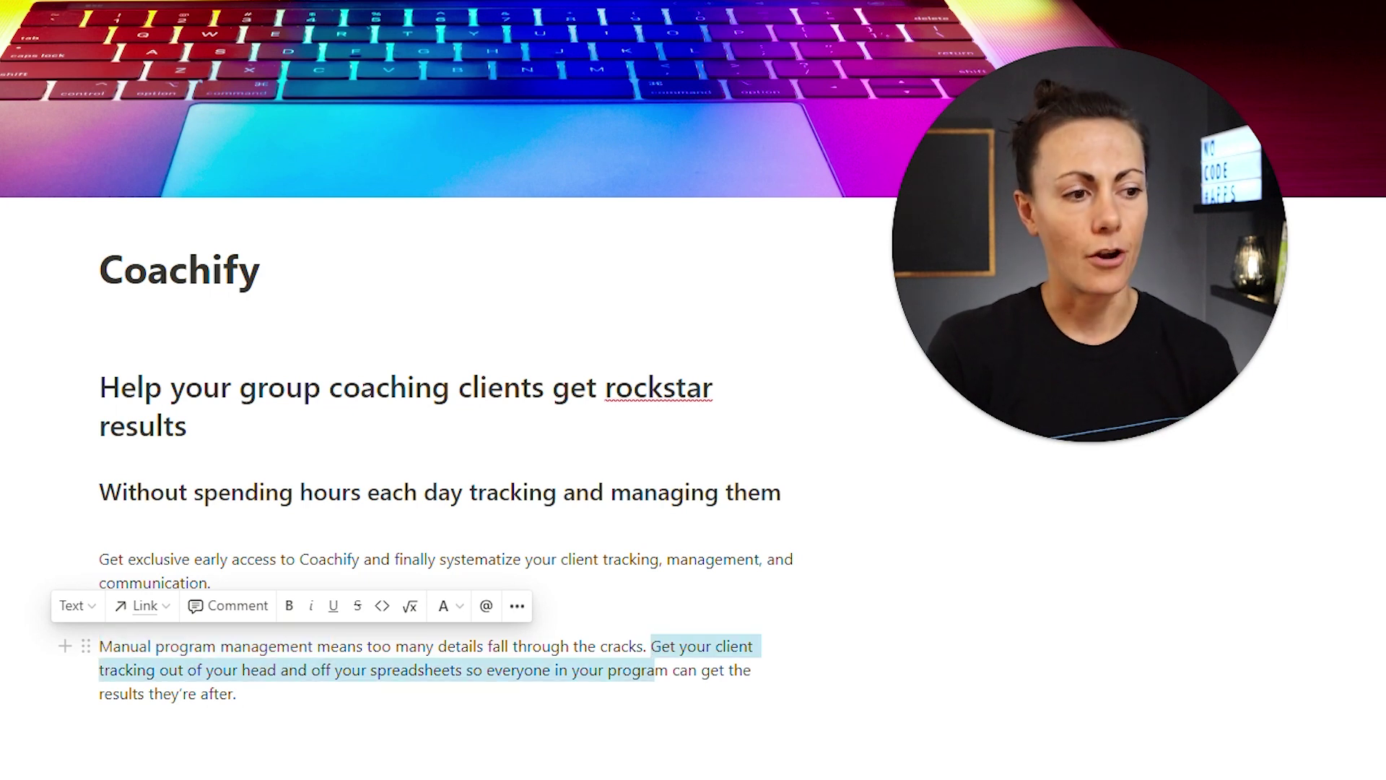
left_click(236, 693)
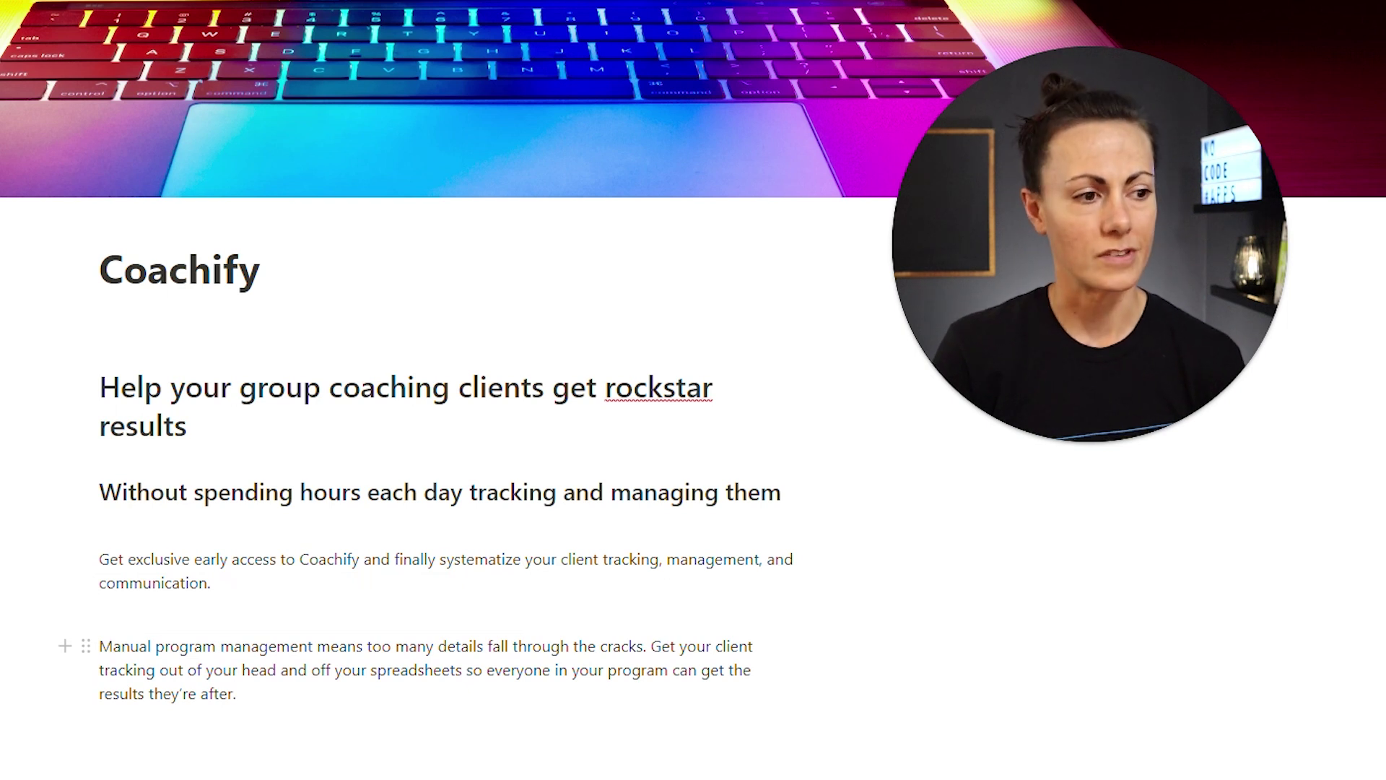
scroll(693, 390, "down", 3)
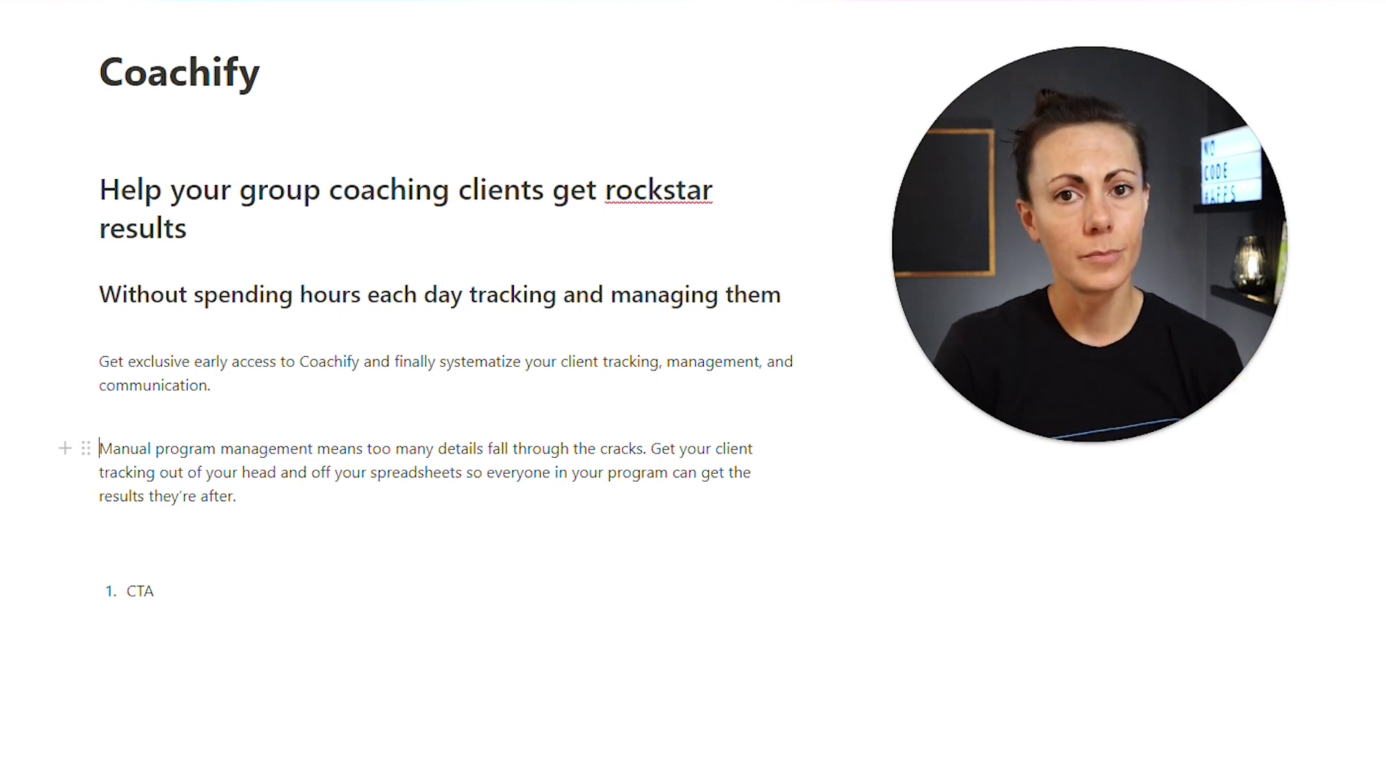
left_click_drag(99, 448, 317, 448)
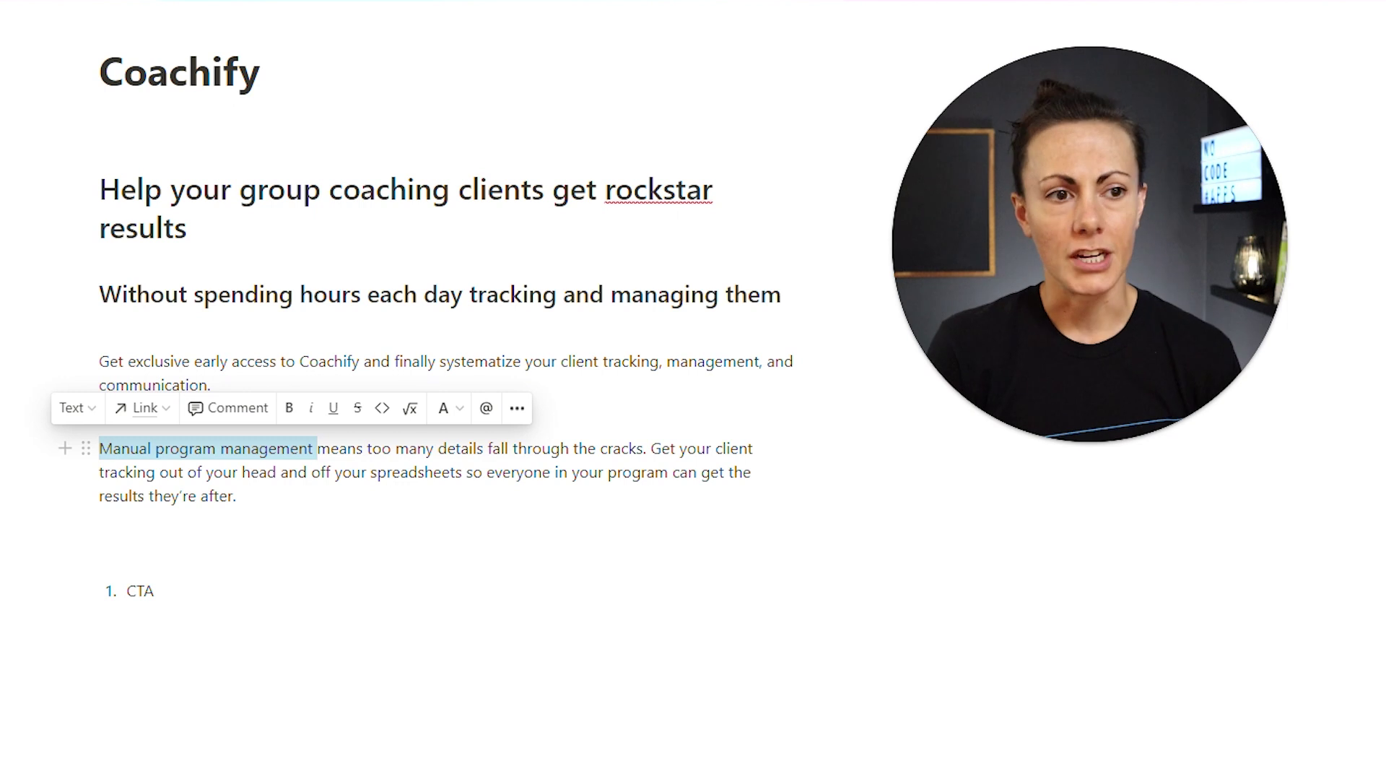
left_click(325, 472)
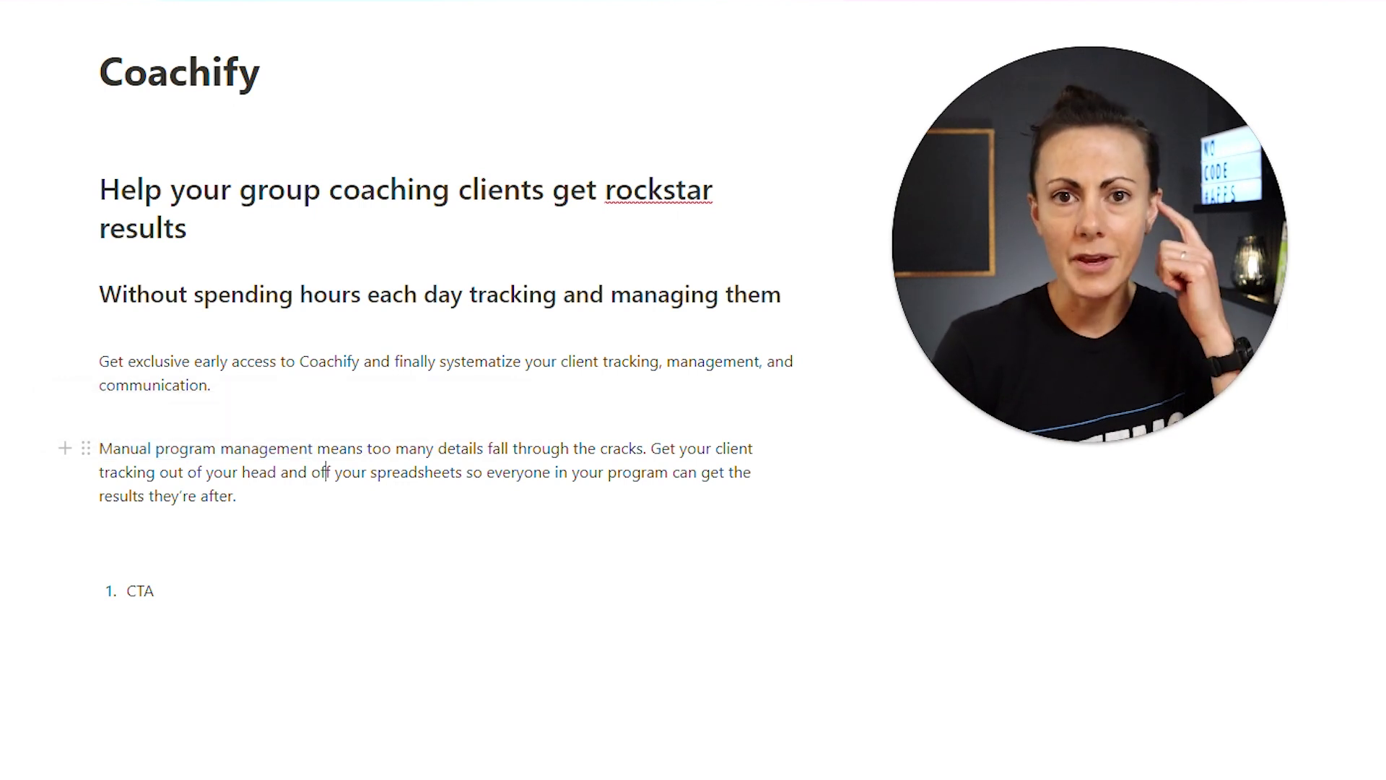
left_click_drag(342, 472, 440, 472)
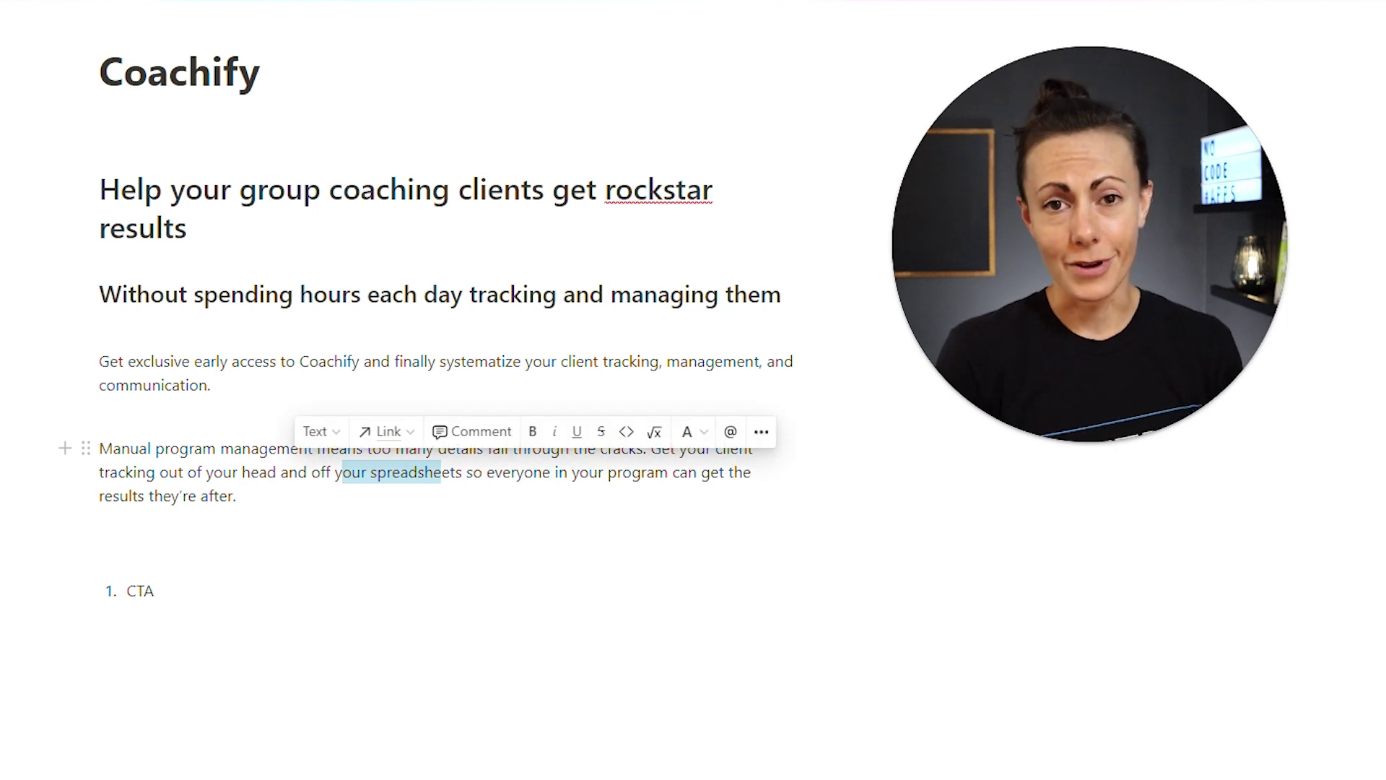
left_click(493, 472)
left_click_drag(447, 448, 646, 449)
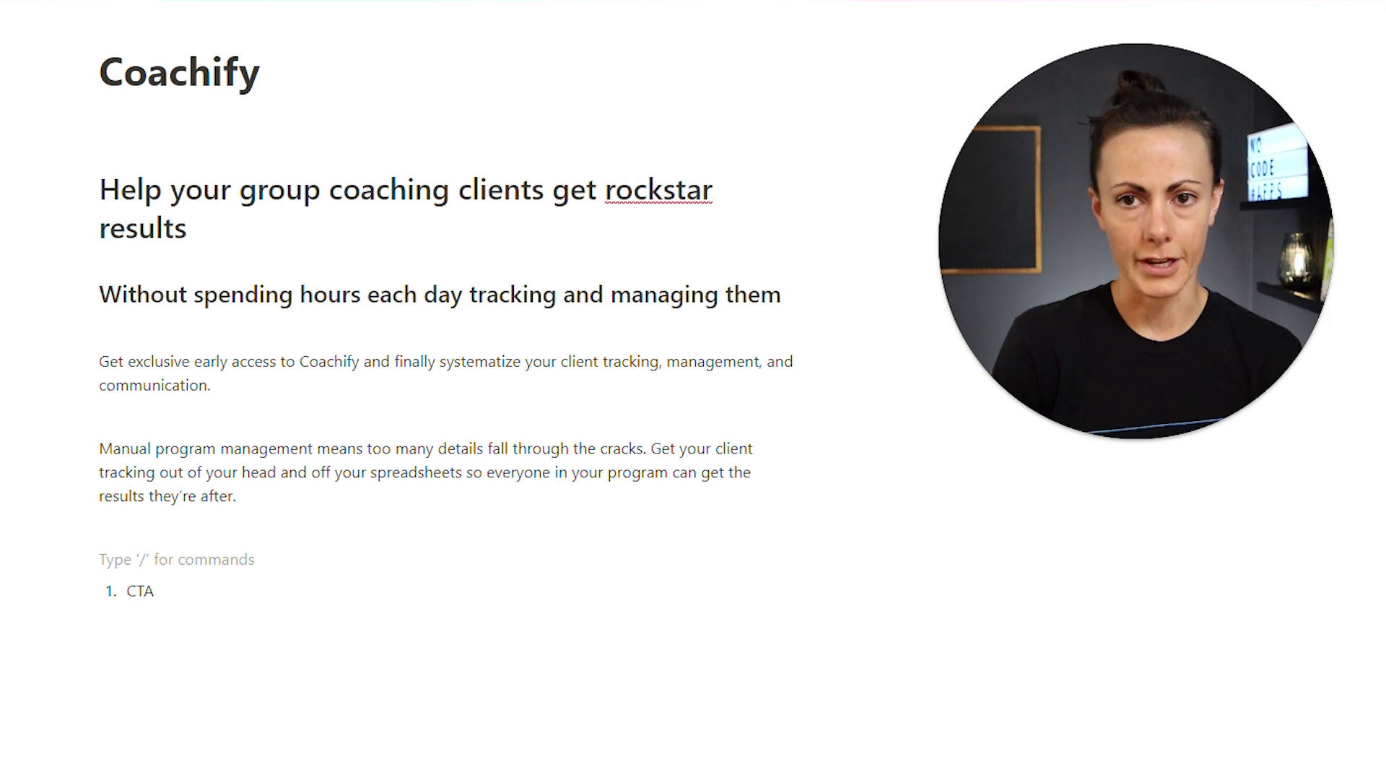
Insert the copied five-item bulleted benefits list, starting with "Connect Coachify to your LMS to track video completion", above the CTA item.
left_click(101, 527)
key("Return")
key("ctrl+v")
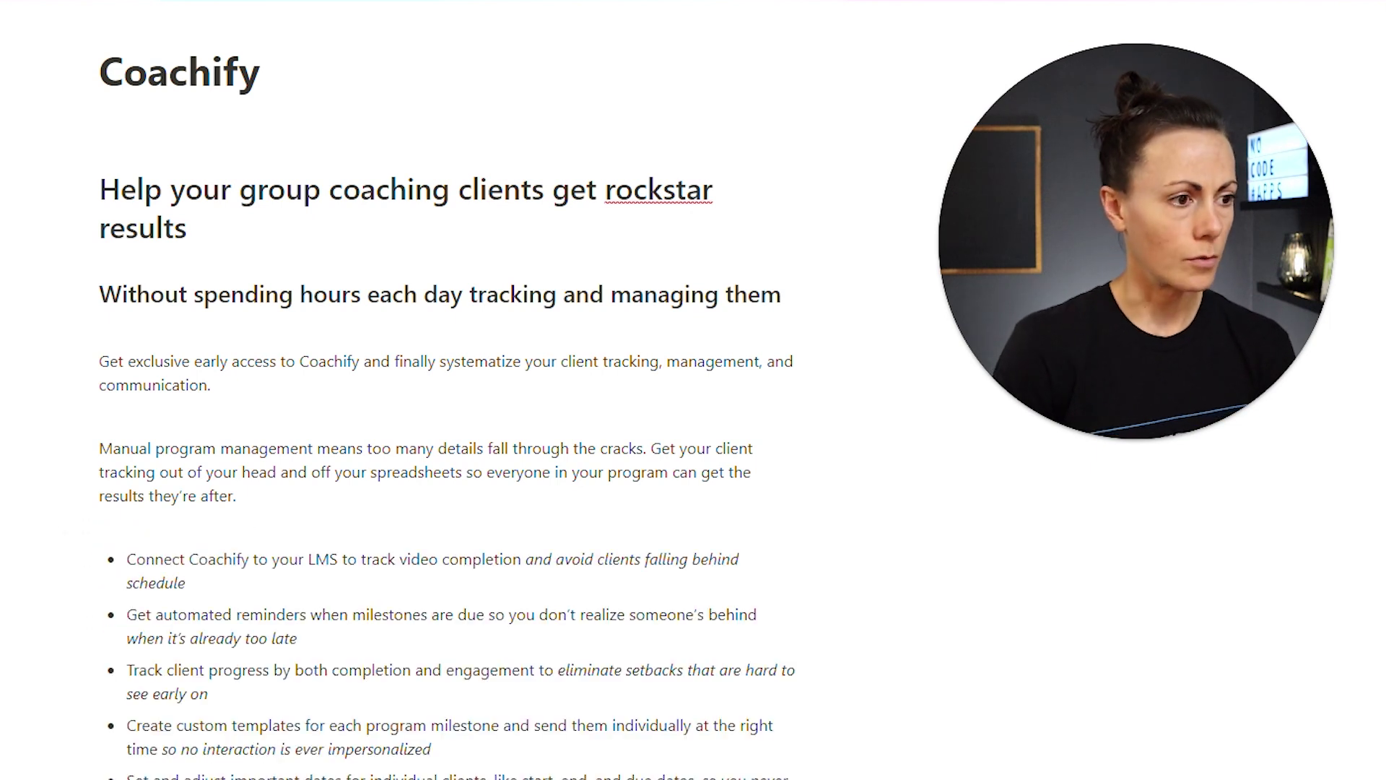
Examine the benefit bullets, comparing each feature with its italicised benefit, particularly in the LMS video completion item.
scroll(433, 469, "down", 3)
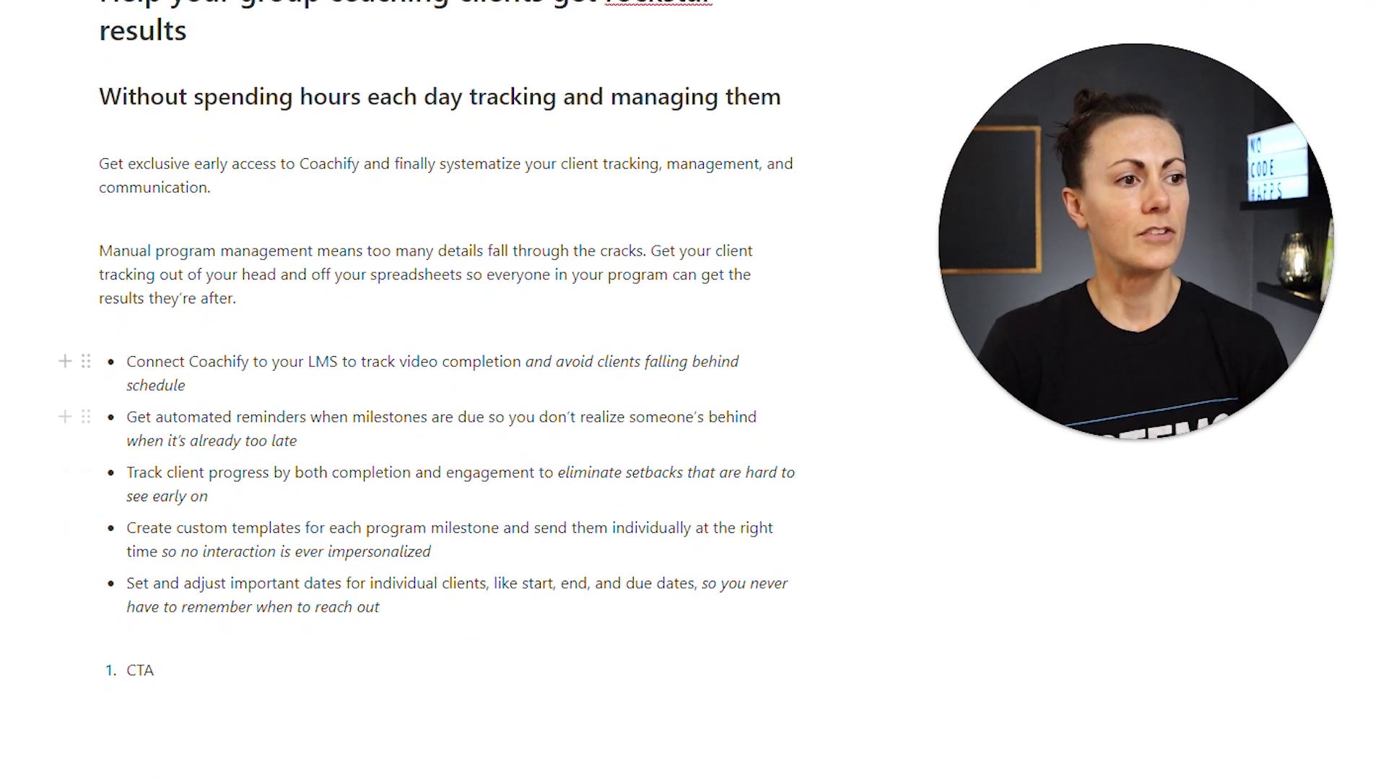
left_click_drag(127, 361, 274, 386)
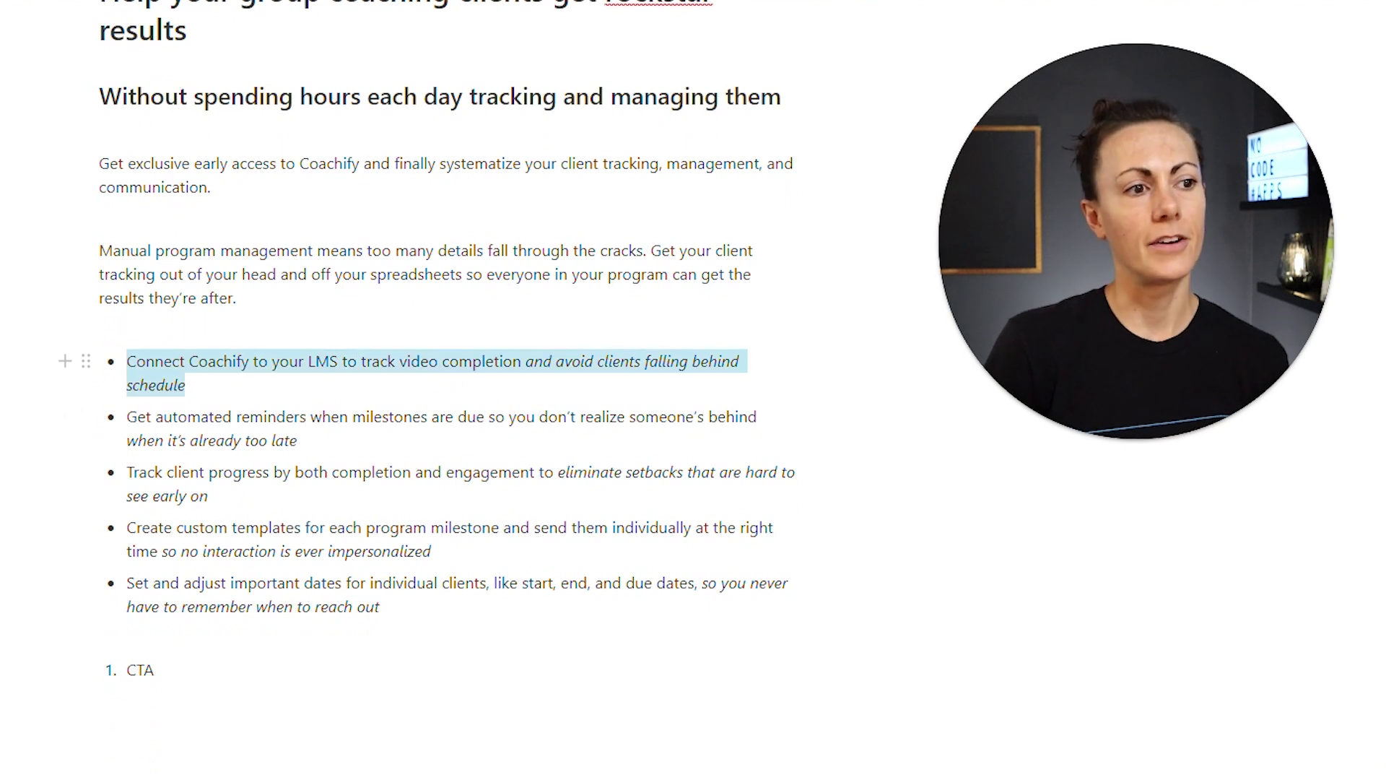
left_click(185, 385)
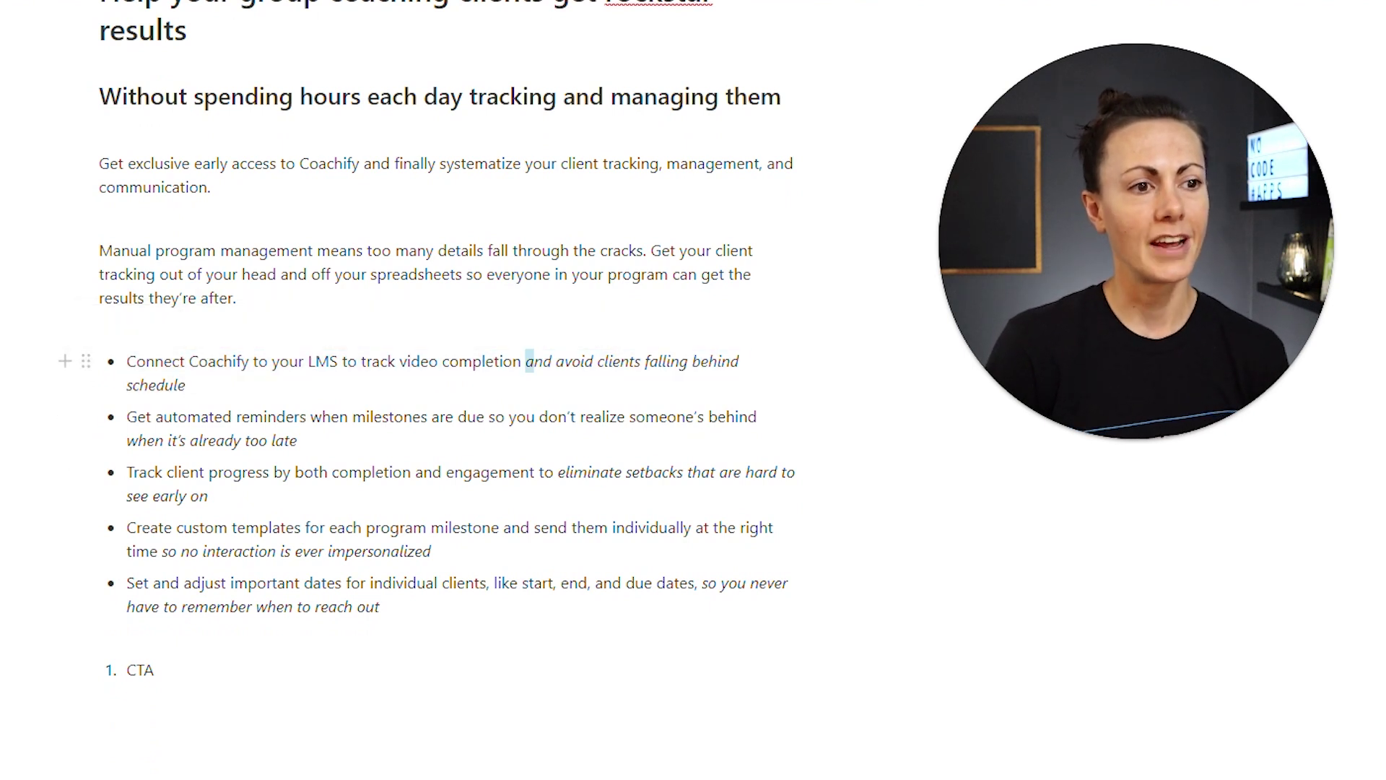
left_click_drag(532, 361, 186, 385)
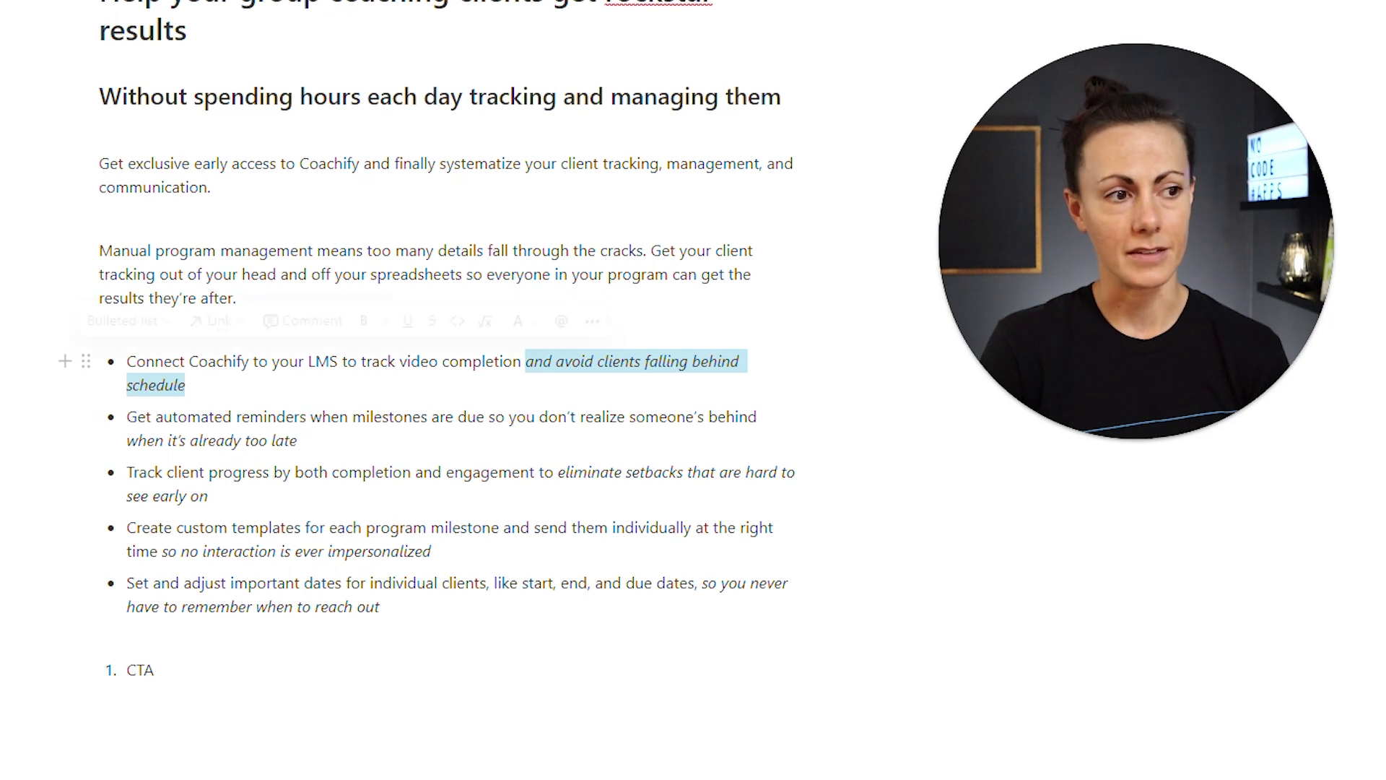
left_click(294, 416)
left_click_drag(127, 413, 294, 551)
left_click(397, 528)
left_click_drag(136, 361, 521, 361)
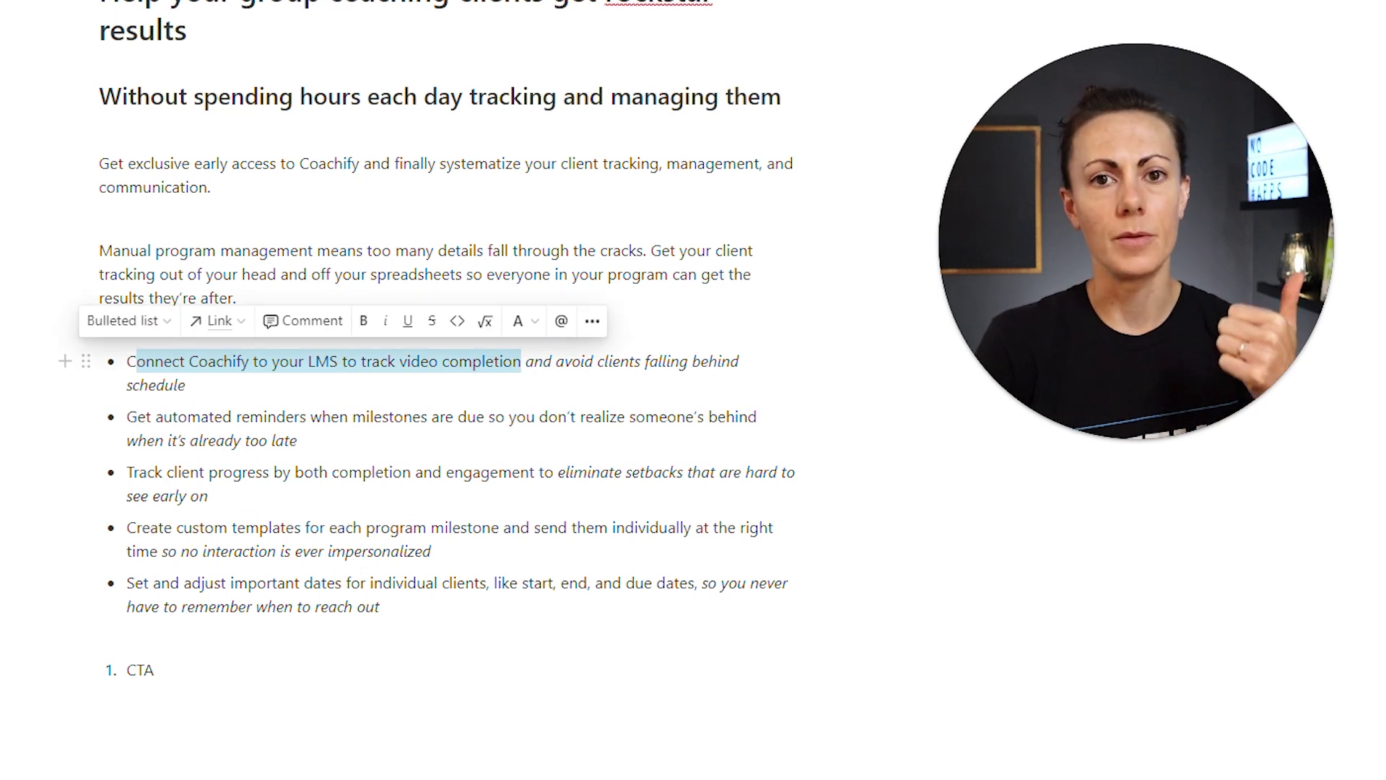
left_click_drag(525, 361, 186, 385)
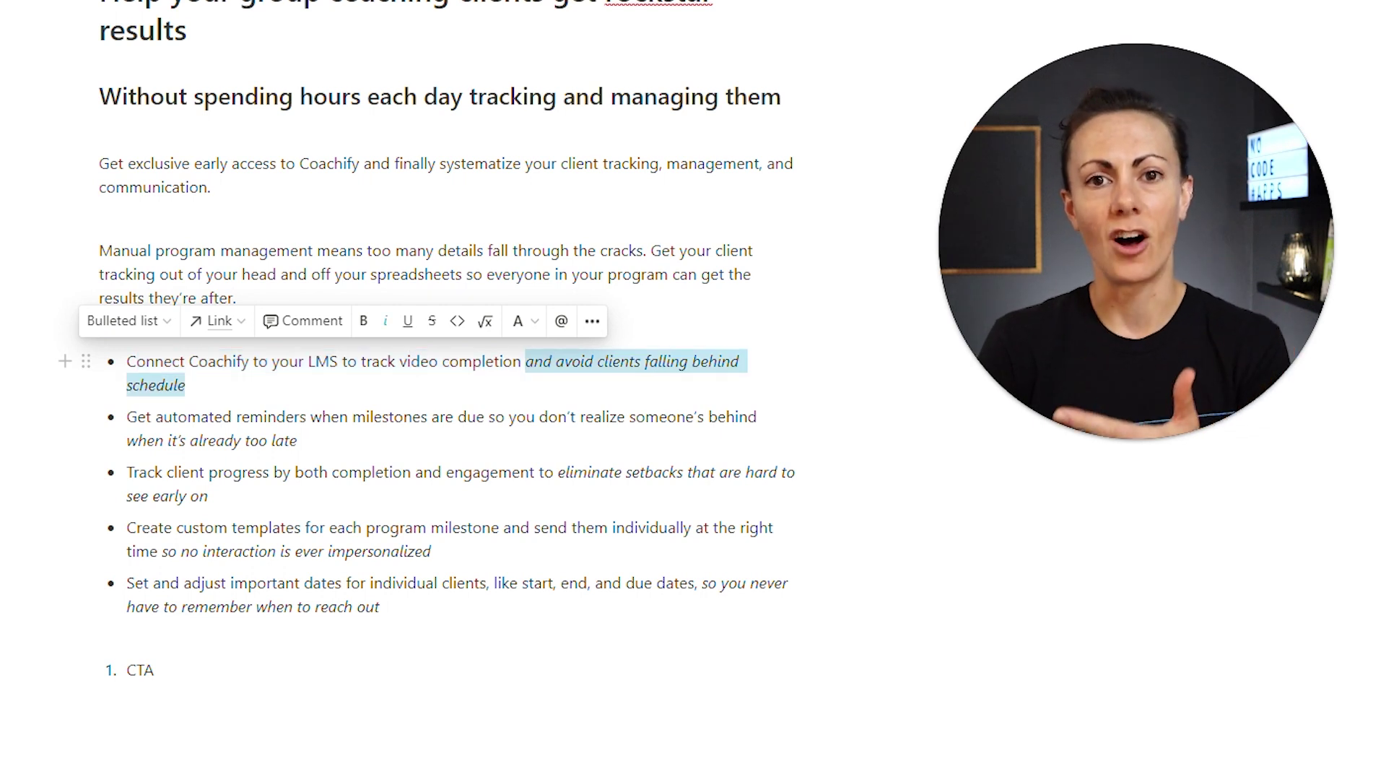